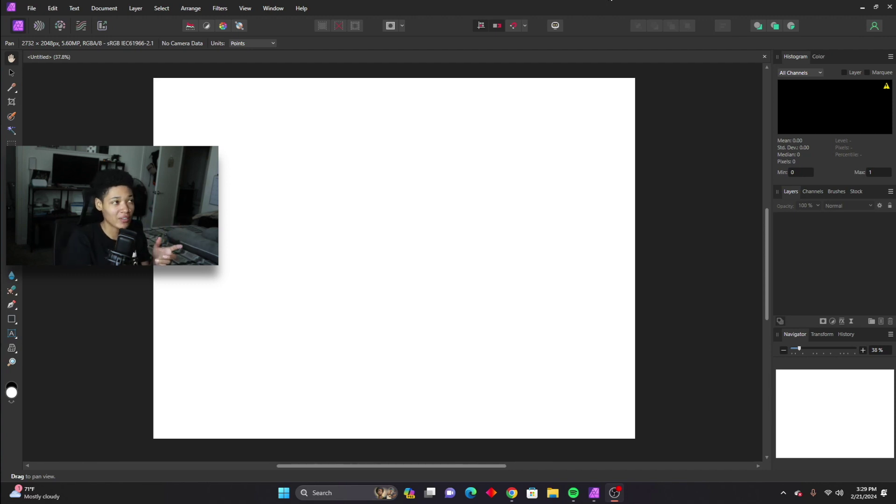
- Scroll-zoom the still-blank Affinity Photo canvas in and out
{"action": "scroll", "coordinate": [450, 211], "scroll_direction": "up", "scroll_amount": 1}
{"action": "scroll", "coordinate": [449, 211], "scroll_direction": "down", "scroll_amount": 4}
{"action": "scroll", "coordinate": [449, 211], "scroll_direction": "up", "scroll_amount": 1}
{"action": "scroll", "coordinate": [449, 211], "scroll_direction": "up", "scroll_amount": 2}
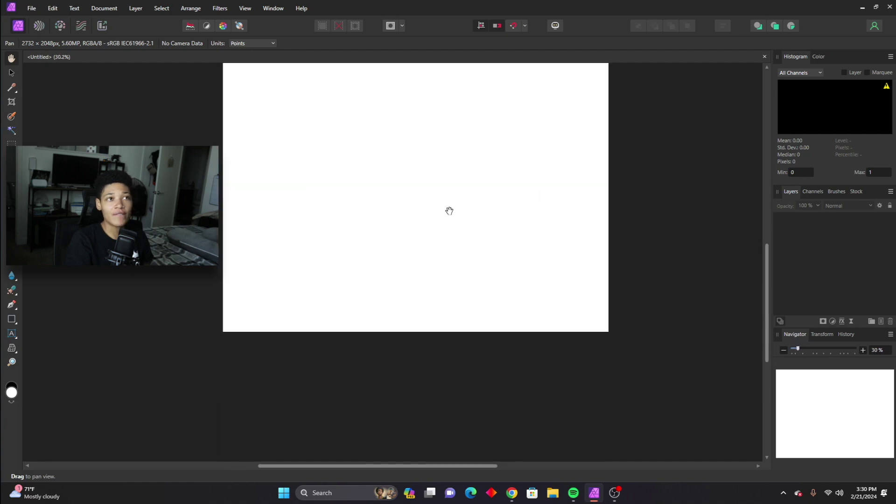
{"action": "scroll", "coordinate": [450, 211], "scroll_direction": "up", "scroll_amount": 2}
{"action": "scroll", "coordinate": [450, 212], "scroll_direction": "down", "scroll_amount": 4}
{"action": "scroll", "coordinate": [450, 214], "scroll_direction": "up", "scroll_amount": 1}
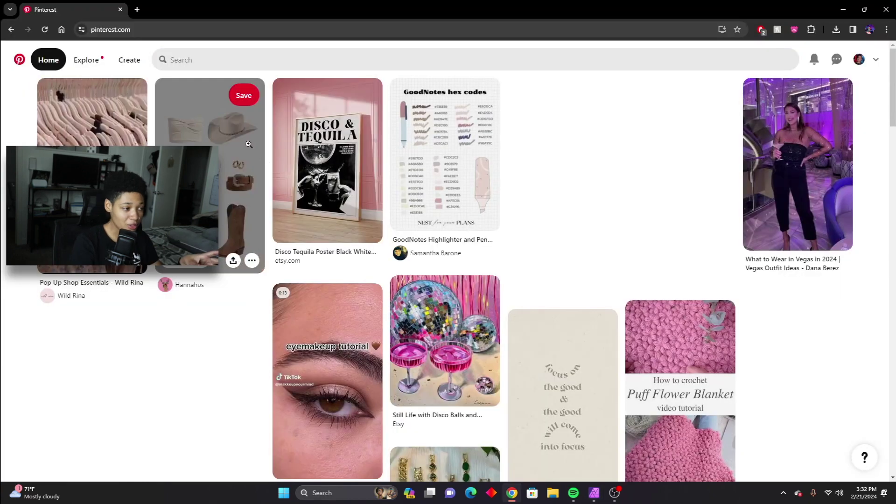
- Search Pinterest for 'youtube' after a brief glance at the blank canvas
{"action": "left_click", "coordinate": [200, 60]}
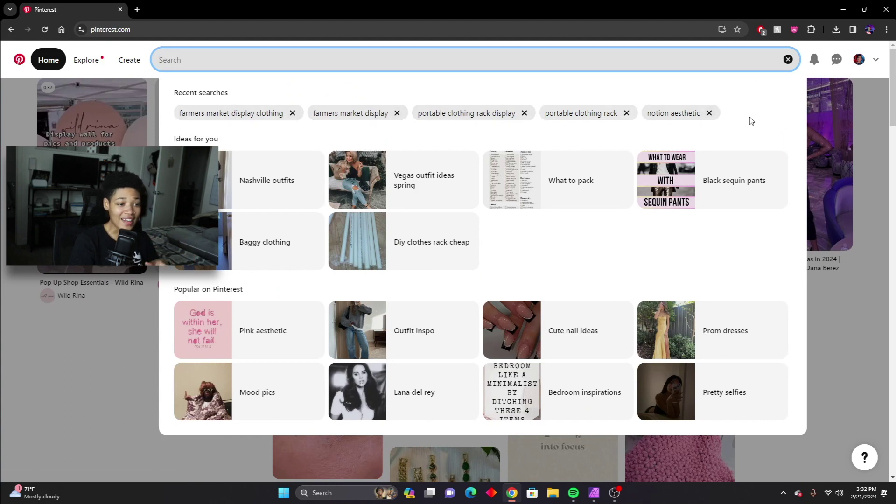
{"action": "scroll", "coordinate": [750, 120], "scroll_direction": "down", "scroll_amount": 5}
{"action": "scroll", "coordinate": [514, 201], "scroll_direction": "up", "scroll_amount": 5}
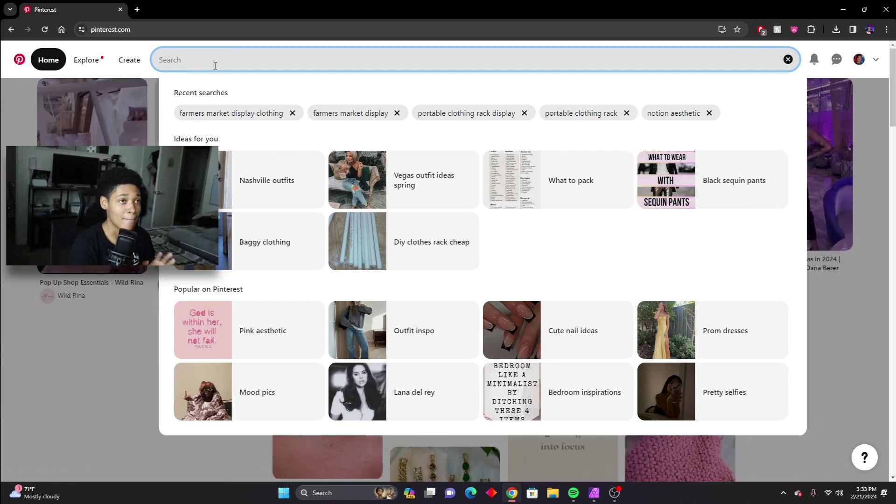
{"action": "left_click", "coordinate": [595, 495]}
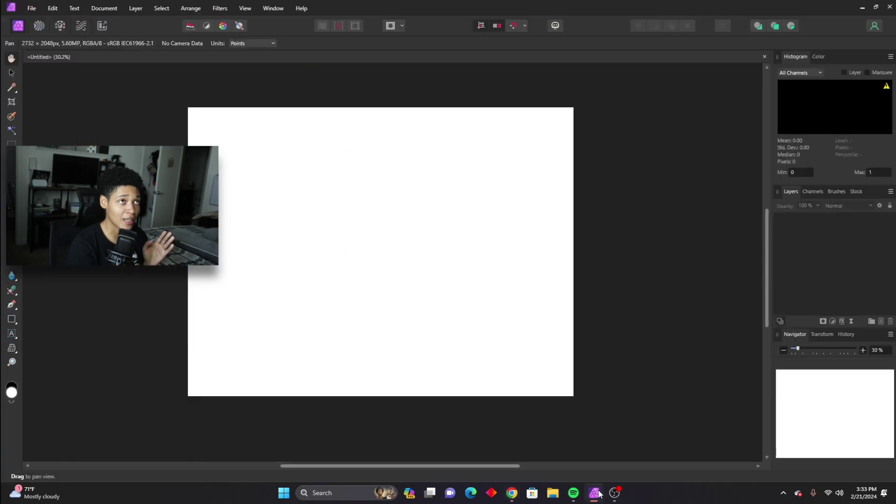
{"action": "left_click", "coordinate": [512, 493]}
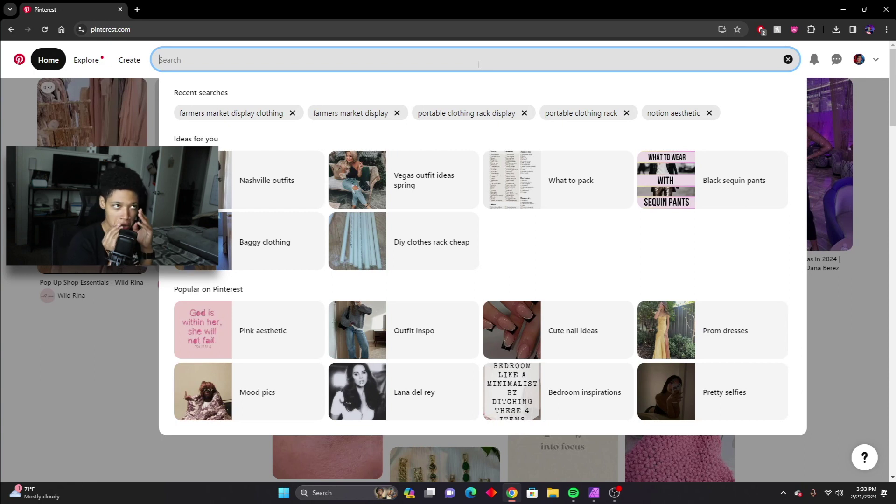
{"action": "type", "text": "youtube"}
{"action": "key", "text": "Return"}
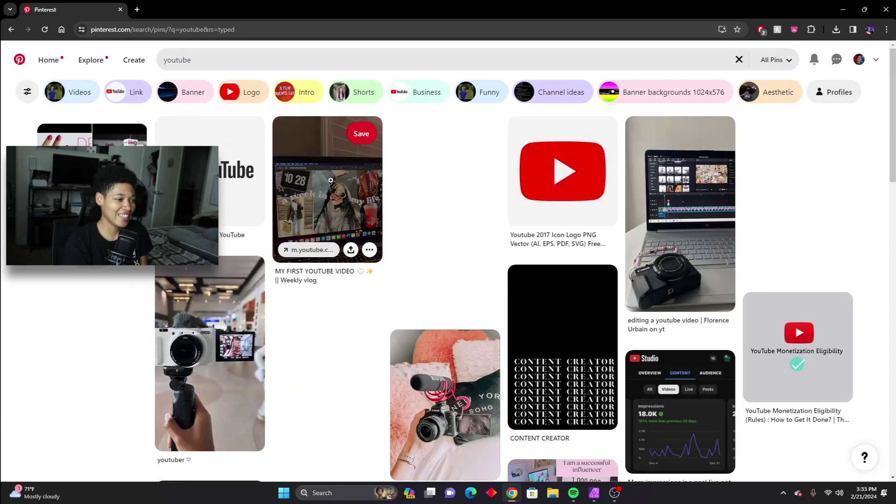
- Open the 'My First YouTube Video' pin, go back, then open the 1,000,000 laptop pin
{"action": "left_click", "coordinate": [371, 185]}
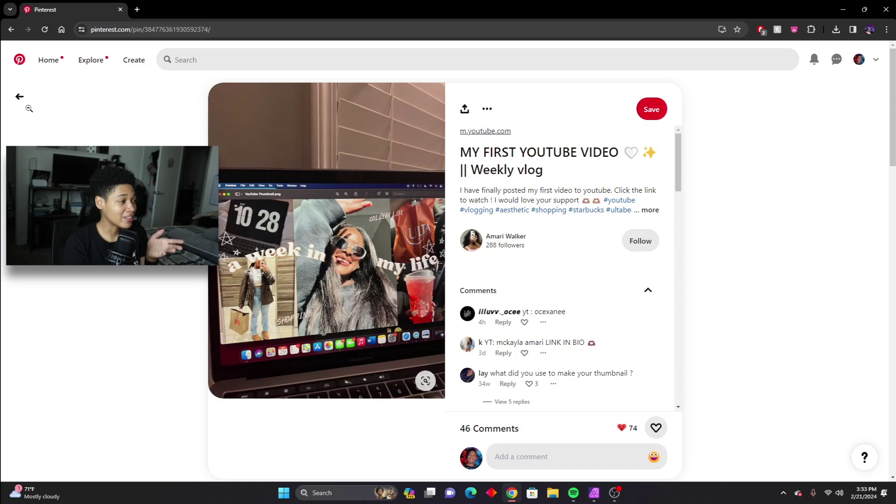
{"action": "left_click", "coordinate": [19, 97]}
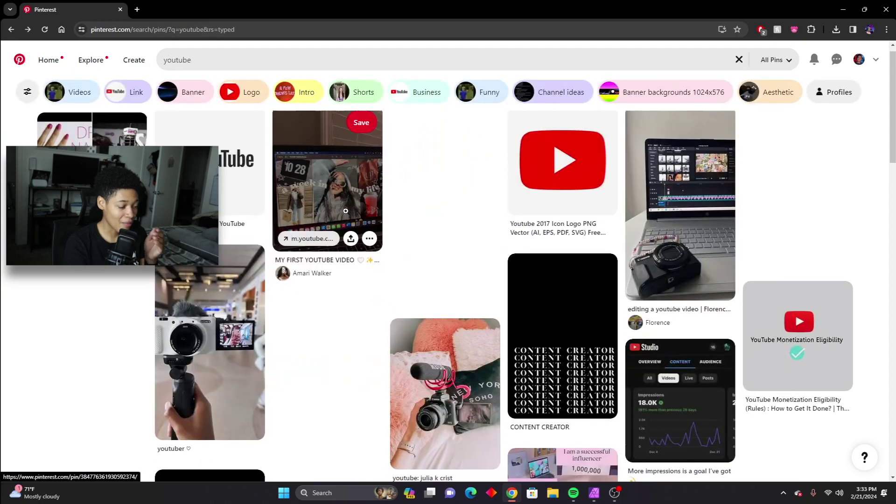
{"action": "scroll", "coordinate": [346, 211], "scroll_direction": "down", "scroll_amount": 10}
{"action": "scroll", "coordinate": [420, 233], "scroll_direction": "down", "scroll_amount": 5}
{"action": "scroll", "coordinate": [513, 243], "scroll_direction": "down", "scroll_amount": 2}
{"action": "scroll", "coordinate": [555, 244], "scroll_direction": "up", "scroll_amount": 4}
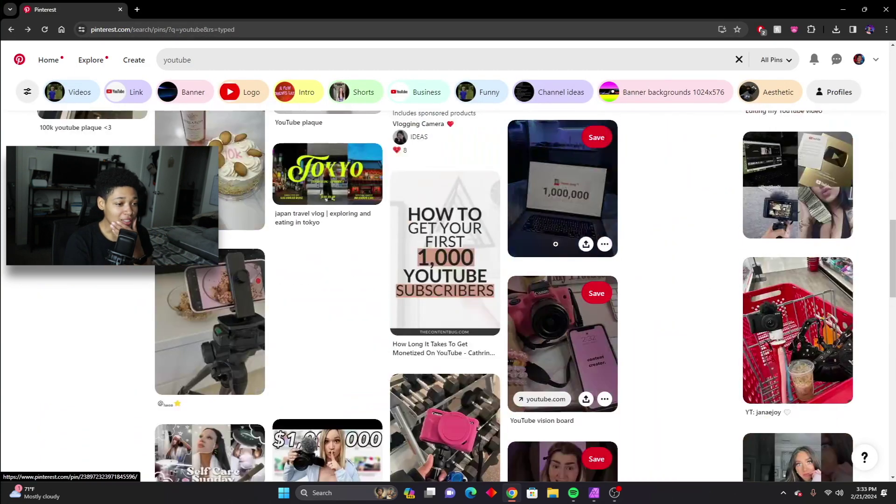
{"action": "left_click", "coordinate": [556, 244]}
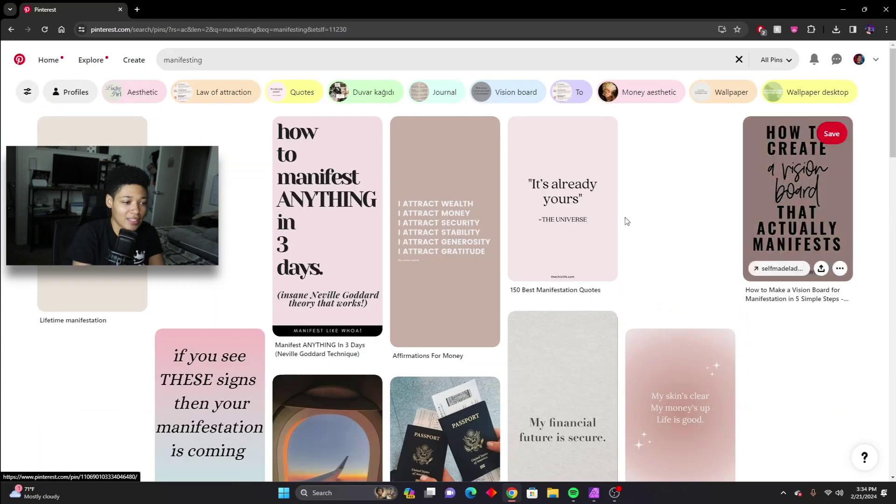
{"action": "mouse_move", "coordinate": [326, 225]}
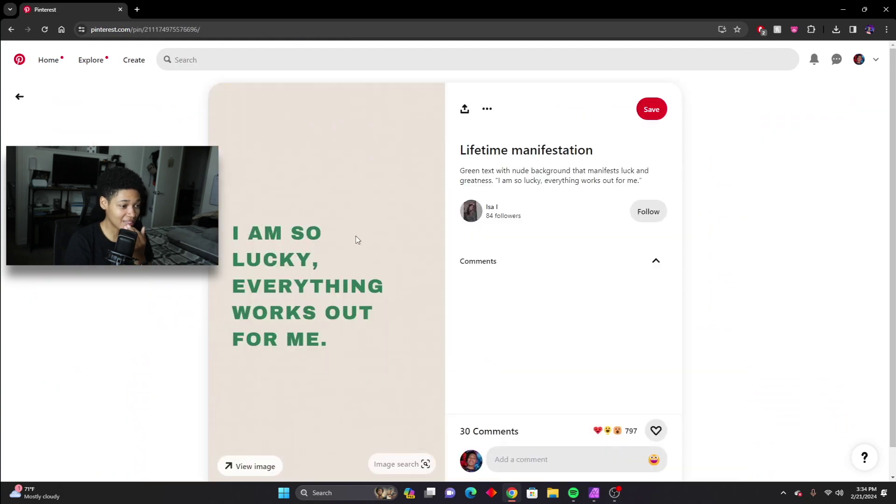
- Copy the green 'I am so lucky' affirmation pin image and paste it into Affinity Photo
{"action": "right_click", "coordinate": [345, 240]}
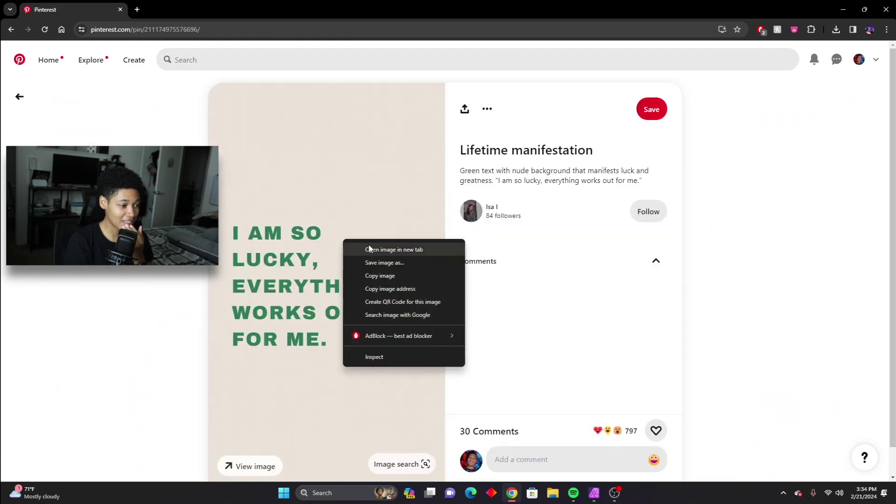
{"action": "left_click", "coordinate": [411, 290]}
{"action": "left_click", "coordinate": [595, 494]}
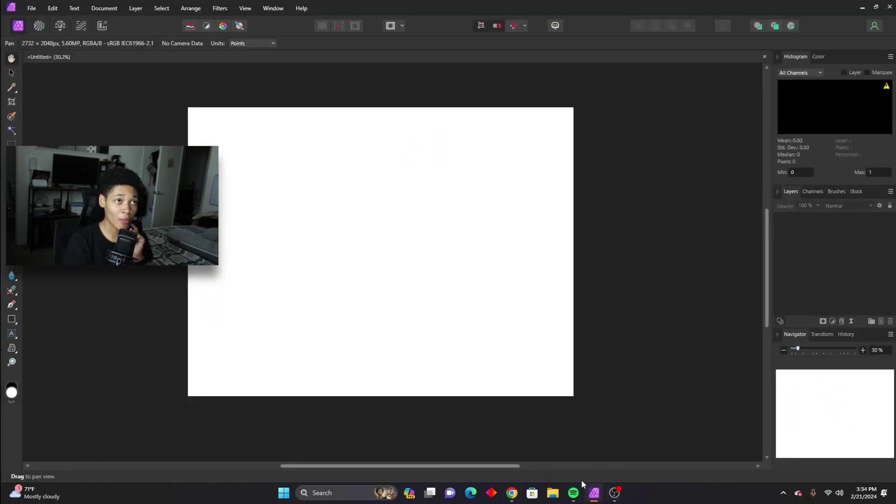
{"action": "left_click", "coordinate": [245, 8]}
{"action": "left_click", "coordinate": [431, 279]}
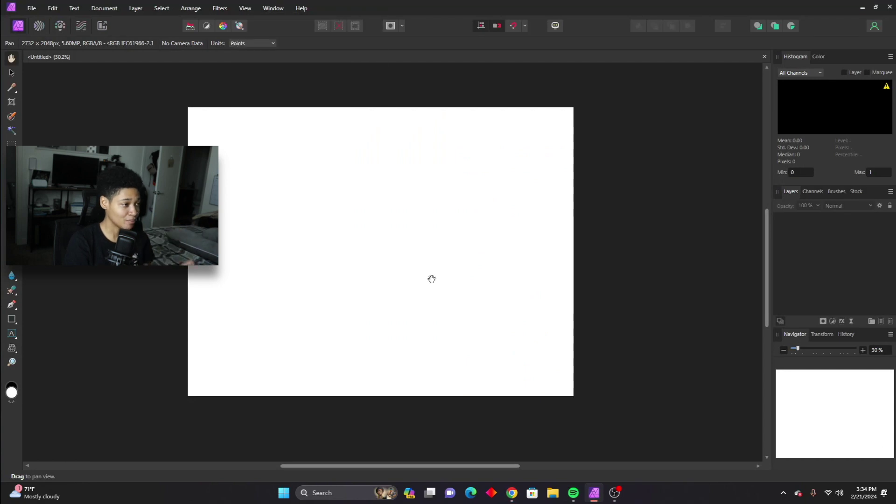
{"action": "key", "text": "ctrl+v"}
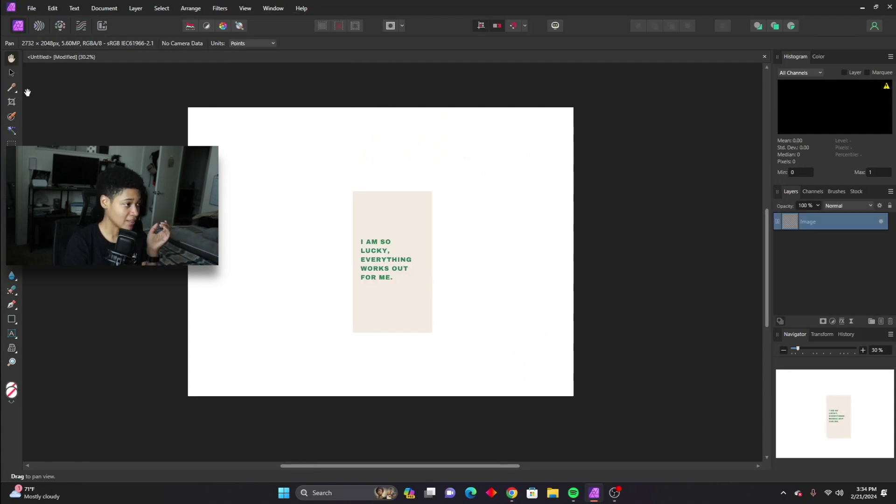
- Move the pasted affirmation image to the canvas's top-left corner, then return to the manifesting results
{"action": "left_click", "coordinate": [12, 73]}
{"action": "left_click_drag", "start_coordinate": [356, 243], "coordinate": [190, 157]}
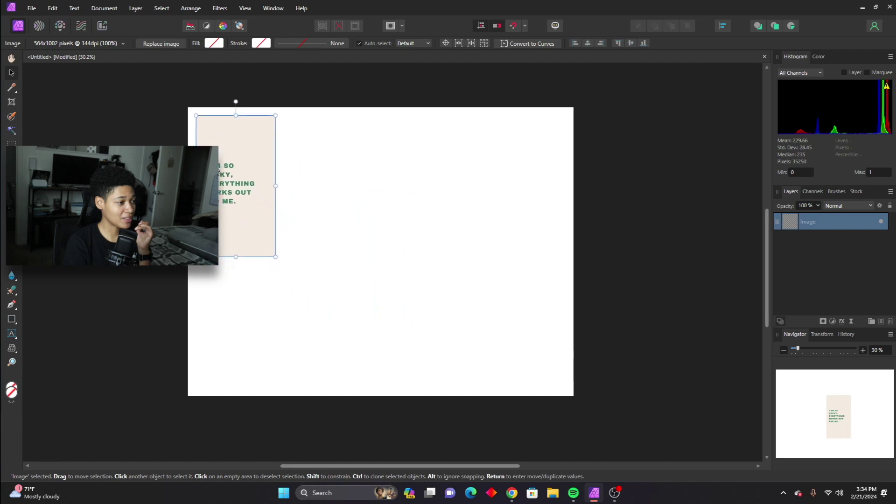
{"action": "left_click", "coordinate": [344, 230]}
{"action": "left_click", "coordinate": [512, 493]}
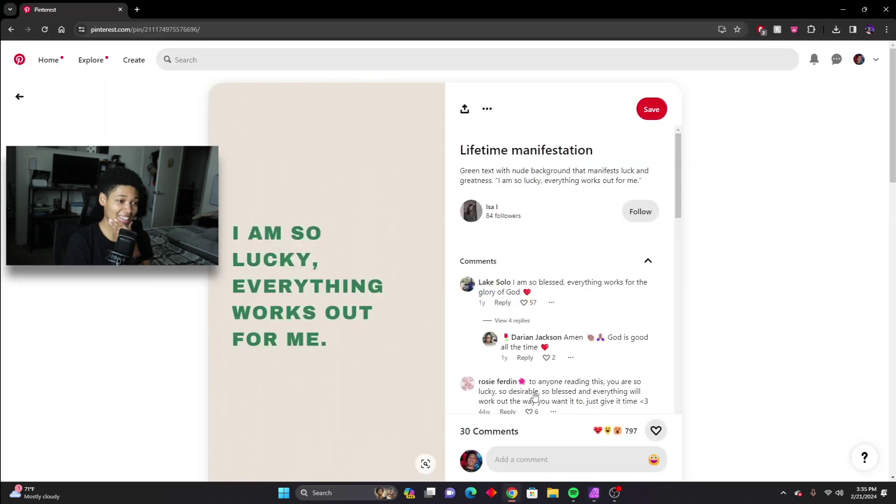
{"action": "left_click", "coordinate": [19, 97]}
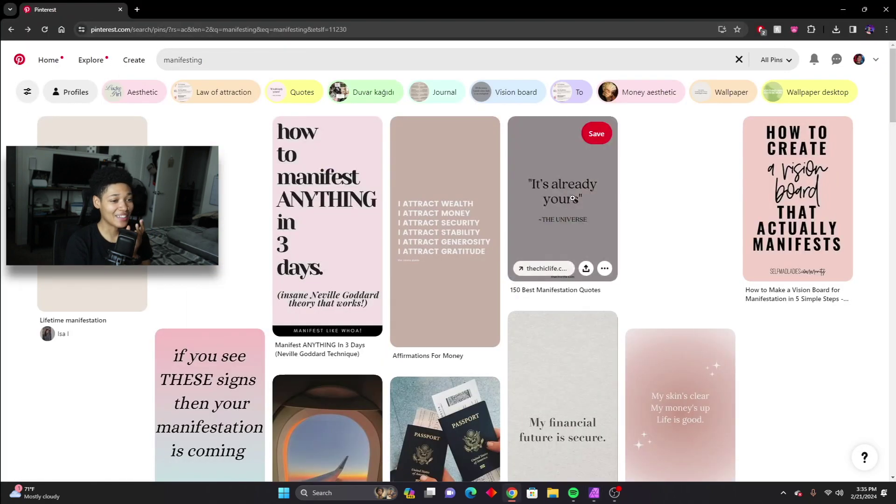
- Scroll the results and open the 'THAT GIRL 2024 Vision Board' pin
{"action": "scroll", "coordinate": [694, 200], "scroll_direction": "down", "scroll_amount": 5}
{"action": "scroll", "coordinate": [697, 210], "scroll_direction": "down", "scroll_amount": 5}
{"action": "scroll", "coordinate": [697, 211], "scroll_direction": "down", "scroll_amount": 5}
{"action": "scroll", "coordinate": [691, 220], "scroll_direction": "down", "scroll_amount": 5}
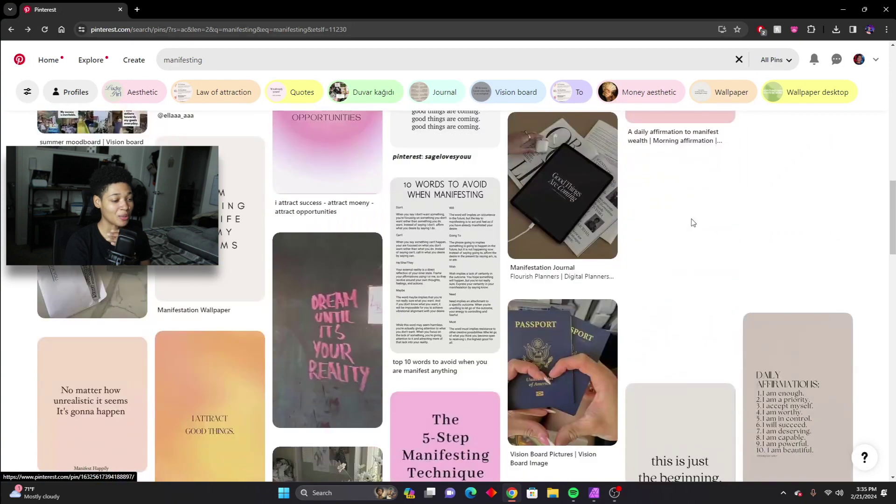
{"action": "scroll", "coordinate": [691, 220], "scroll_direction": "down", "scroll_amount": 5}
{"action": "left_click", "coordinate": [211, 196]}
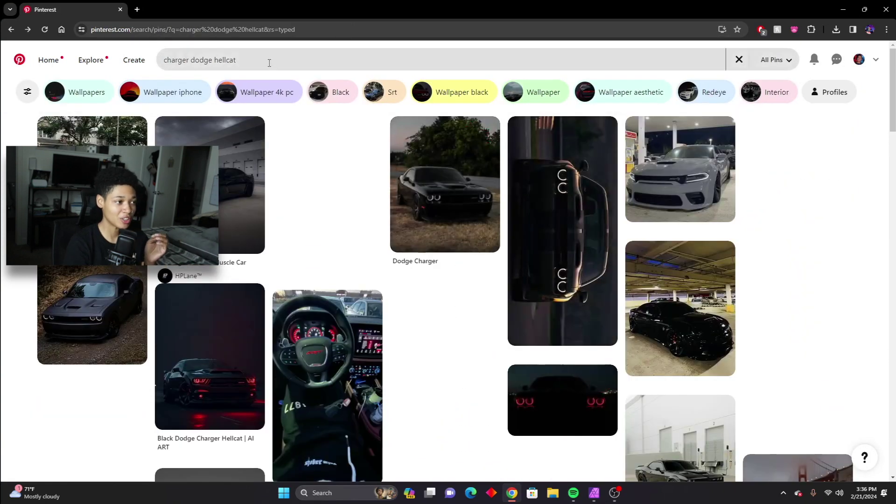
{"action": "type", "text": "charger dodge hellcat"}
- Go back to the jeep gladiator search results and scroll through them
{"action": "left_click", "coordinate": [270, 63]}
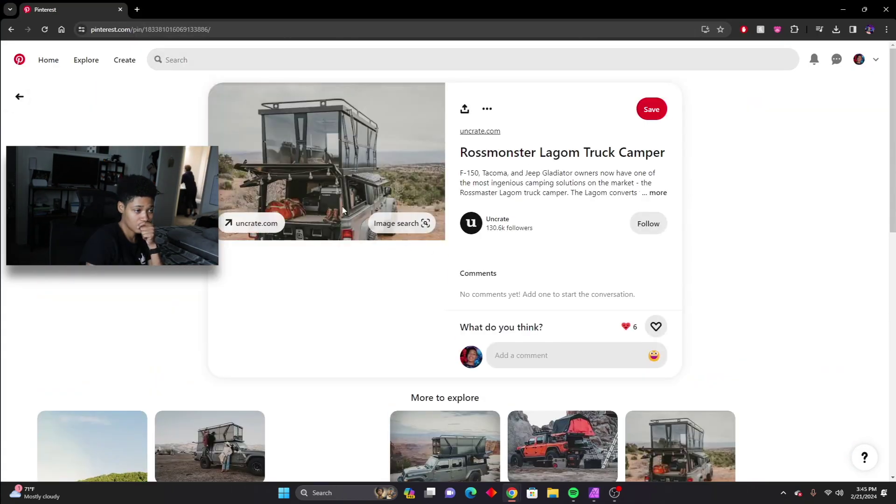
{"action": "key", "text": "alt+Left"}
{"action": "scroll", "coordinate": [446, 234], "scroll_direction": "down", "scroll_amount": 5}
{"action": "scroll", "coordinate": [446, 236], "scroll_direction": "down", "scroll_amount": 3}
{"action": "scroll", "coordinate": [514, 280], "scroll_direction": "down", "scroll_amount": 3}
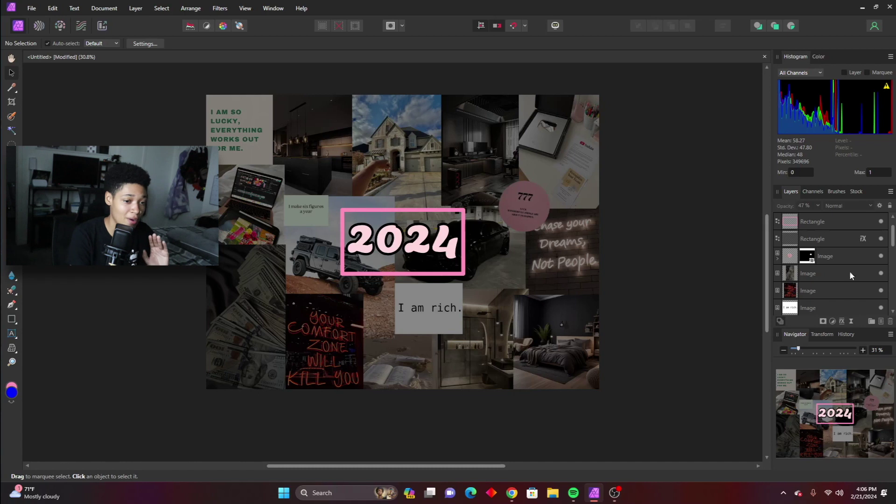
- Hide the second Rectangle layer's dark overlay and review the brightened collage
{"action": "left_click", "coordinate": [881, 239]}
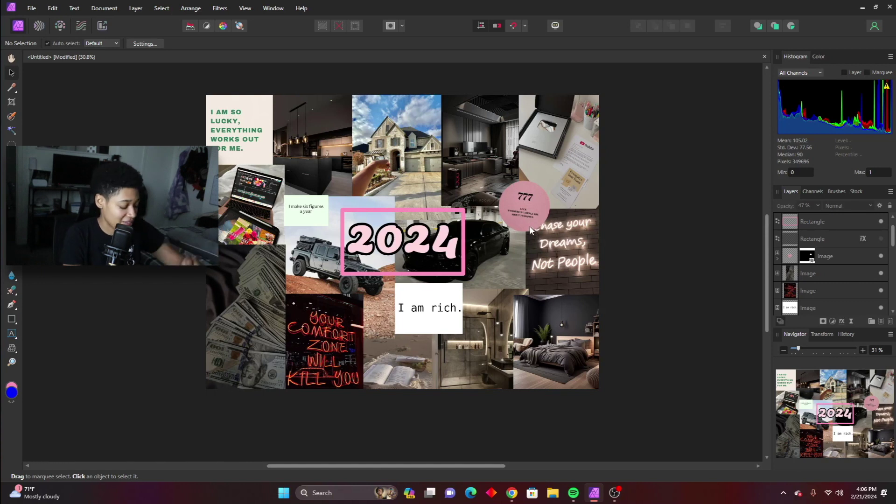
{"action": "scroll", "coordinate": [512, 206], "scroll_direction": "up", "scroll_amount": 3}
{"action": "scroll", "coordinate": [468, 223], "scroll_direction": "up", "scroll_amount": 2}
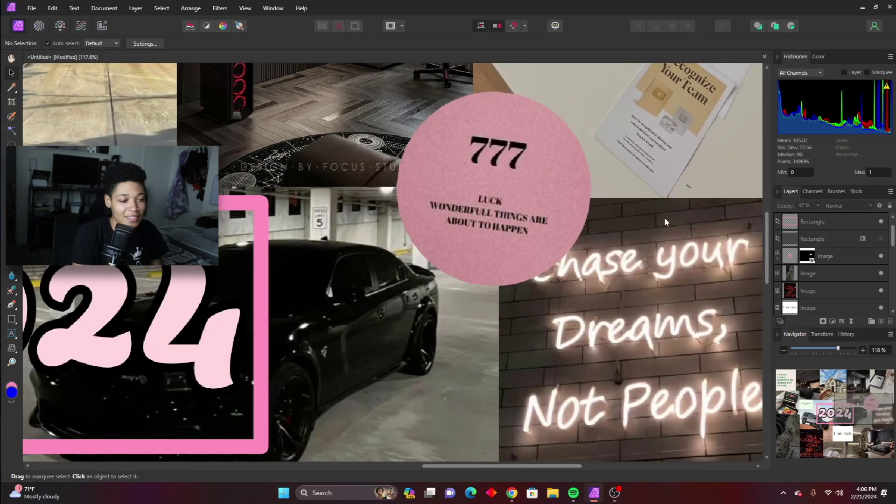
{"action": "scroll", "coordinate": [665, 217], "scroll_direction": "down", "scroll_amount": 5}
{"action": "scroll", "coordinate": [670, 281], "scroll_direction": "down", "scroll_amount": 1}
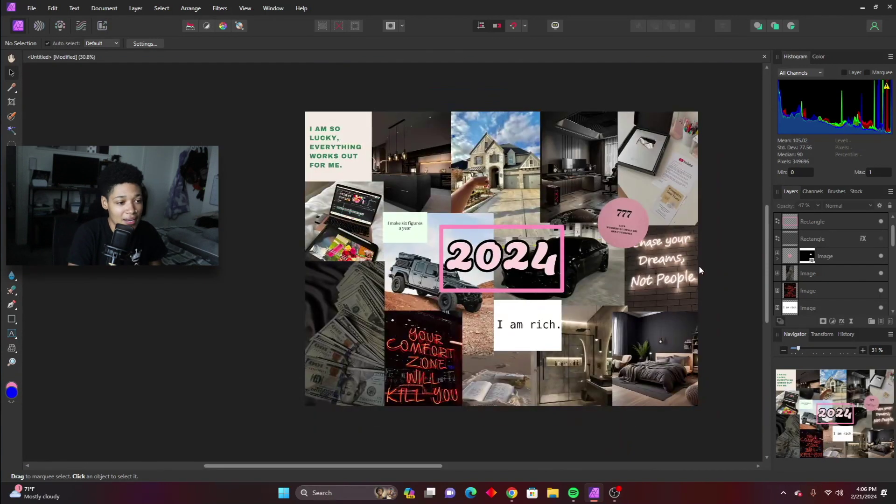
{"action": "scroll", "coordinate": [331, 222], "scroll_direction": "up", "scroll_amount": 2}
{"action": "scroll", "coordinate": [331, 222], "scroll_direction": "up", "scroll_amount": 1}
{"action": "scroll", "coordinate": [303, 233], "scroll_direction": "up", "scroll_amount": 2}
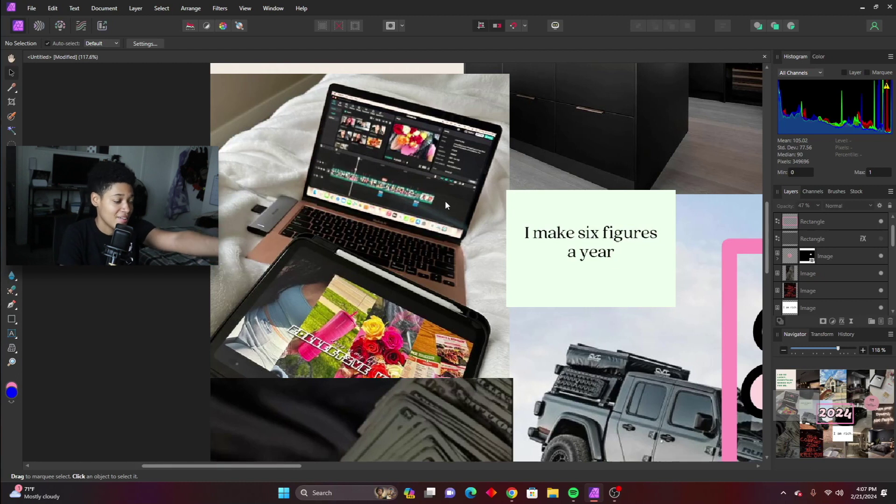
{"action": "scroll", "coordinate": [453, 173], "scroll_direction": "down", "scroll_amount": 1}
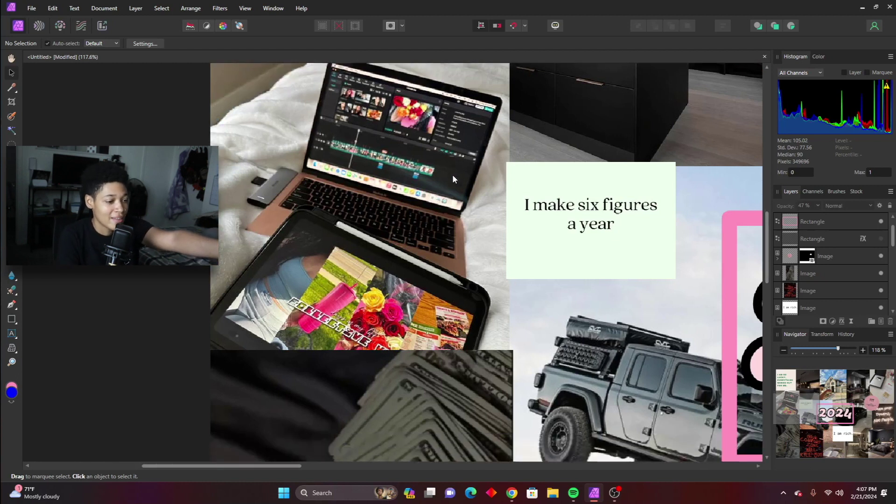
{"action": "scroll", "coordinate": [448, 191], "scroll_direction": "down", "scroll_amount": 3}
{"action": "scroll", "coordinate": [420, 247], "scroll_direction": "down", "scroll_amount": 2}
{"action": "scroll", "coordinate": [396, 290], "scroll_direction": "down", "scroll_amount": 2}
{"action": "scroll", "coordinate": [553, 211], "scroll_direction": "up", "scroll_amount": 12}
{"action": "scroll", "coordinate": [553, 212], "scroll_direction": "right", "scroll_amount": 3}
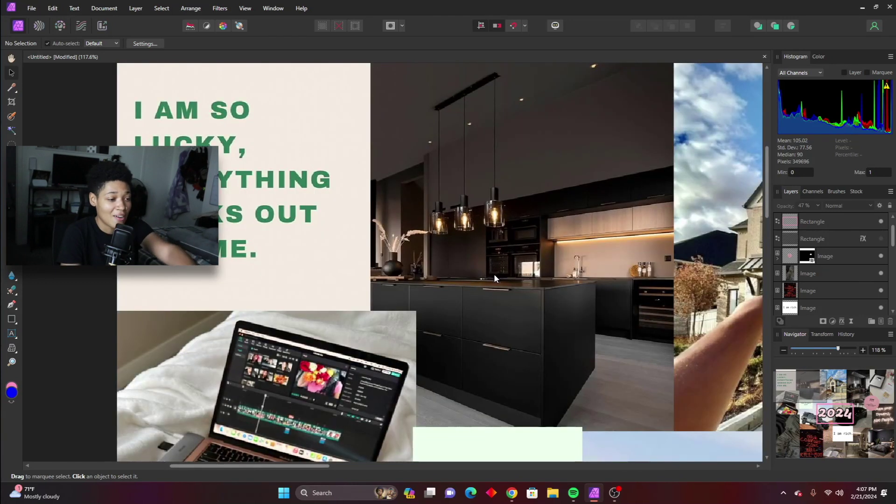
{"action": "scroll", "coordinate": [481, 323], "scroll_direction": "right", "scroll_amount": 1}
{"action": "scroll", "coordinate": [448, 373], "scroll_direction": "right", "scroll_amount": 5}
{"action": "scroll", "coordinate": [420, 429], "scroll_direction": "right", "scroll_amount": 3}
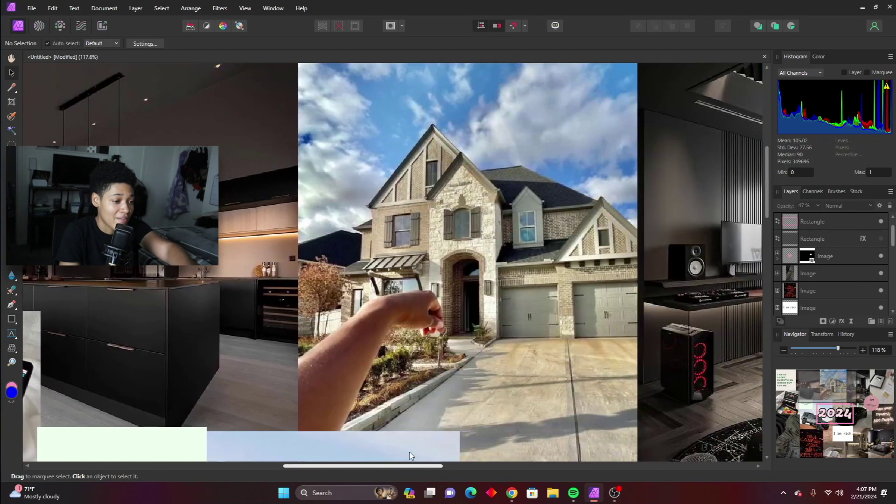
{"action": "scroll", "coordinate": [495, 428], "scroll_direction": "right", "scroll_amount": 5}
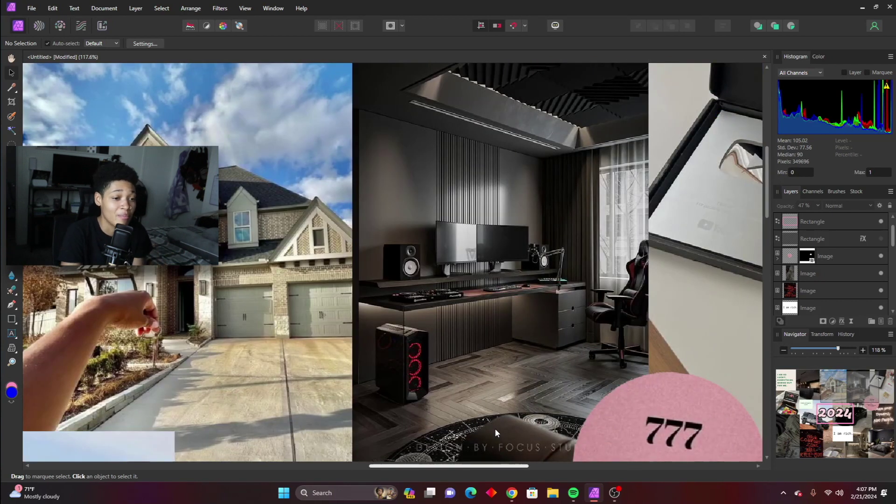
{"action": "scroll", "coordinate": [495, 428], "scroll_direction": "right", "scroll_amount": 5}
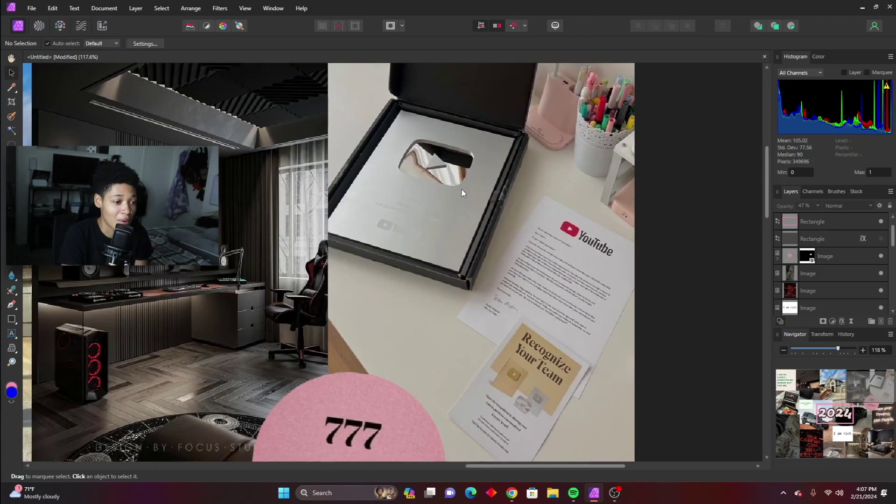
{"action": "scroll", "coordinate": [469, 206], "scroll_direction": "down", "scroll_amount": 2}
{"action": "scroll", "coordinate": [483, 219], "scroll_direction": "down", "scroll_amount": 2}
{"action": "scroll", "coordinate": [514, 238], "scroll_direction": "down", "scroll_amount": 4}
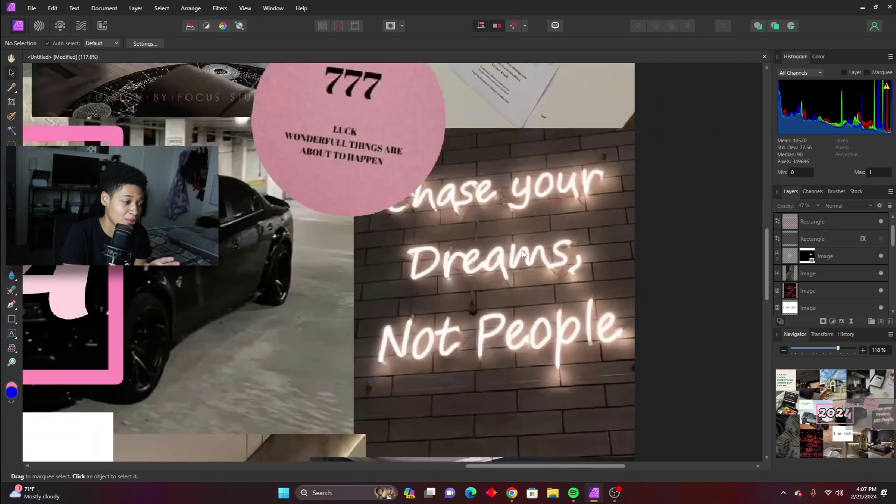
{"action": "scroll", "coordinate": [500, 377], "scroll_direction": "down", "scroll_amount": 1}
{"action": "scroll", "coordinate": [502, 382], "scroll_direction": "left", "scroll_amount": 5}
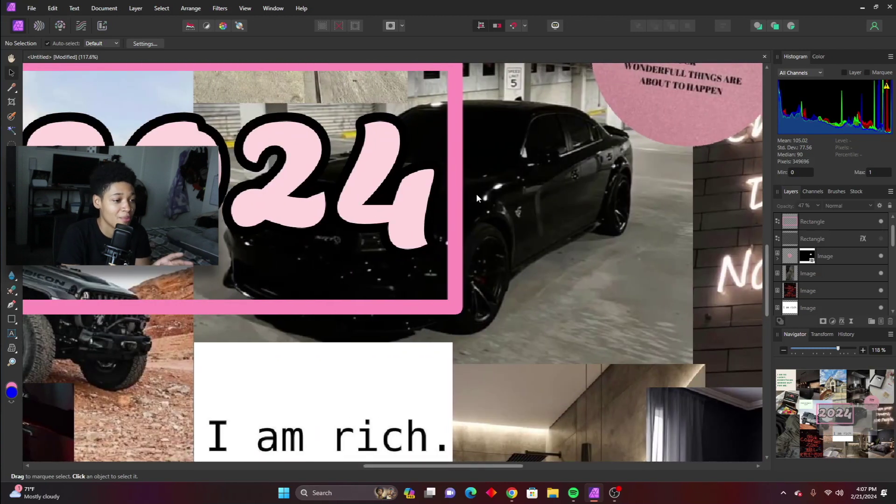
{"action": "scroll", "coordinate": [573, 189], "scroll_direction": "left", "scroll_amount": 5}
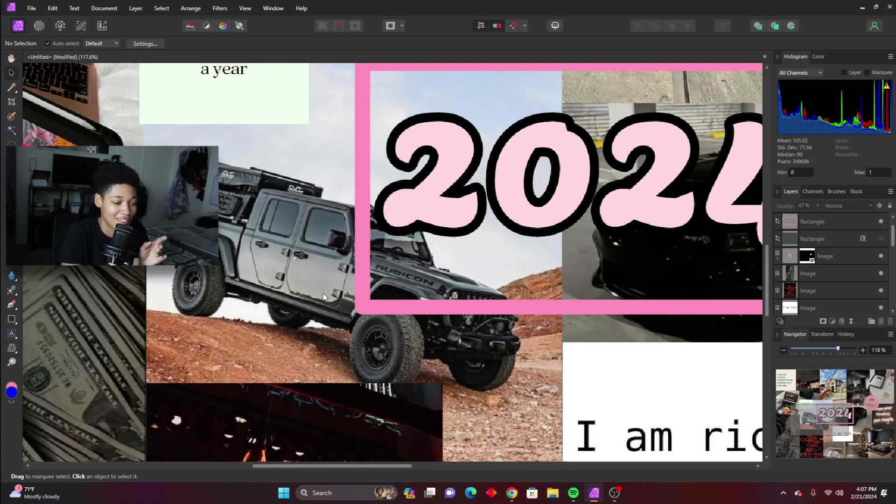
{"action": "scroll", "coordinate": [310, 417], "scroll_direction": "down", "scroll_amount": 5}
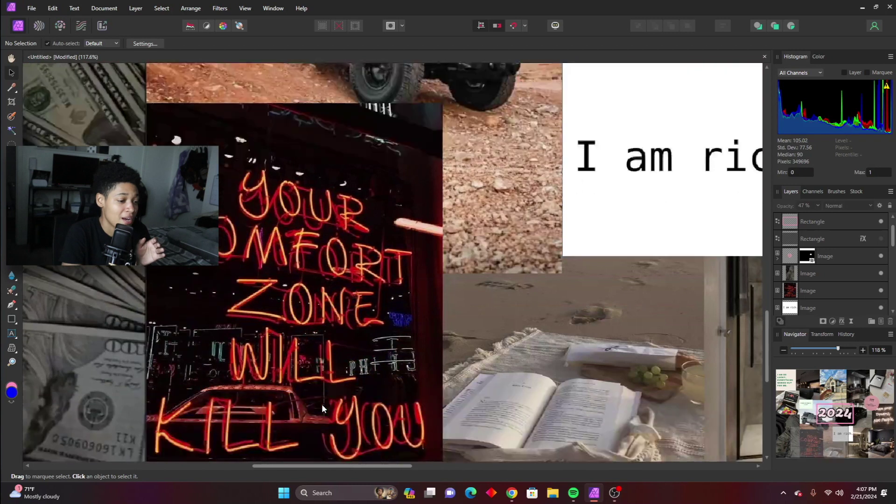
{"action": "scroll", "coordinate": [348, 441], "scroll_direction": "right", "scroll_amount": 2}
{"action": "scroll", "coordinate": [474, 290], "scroll_direction": "up", "scroll_amount": 1}
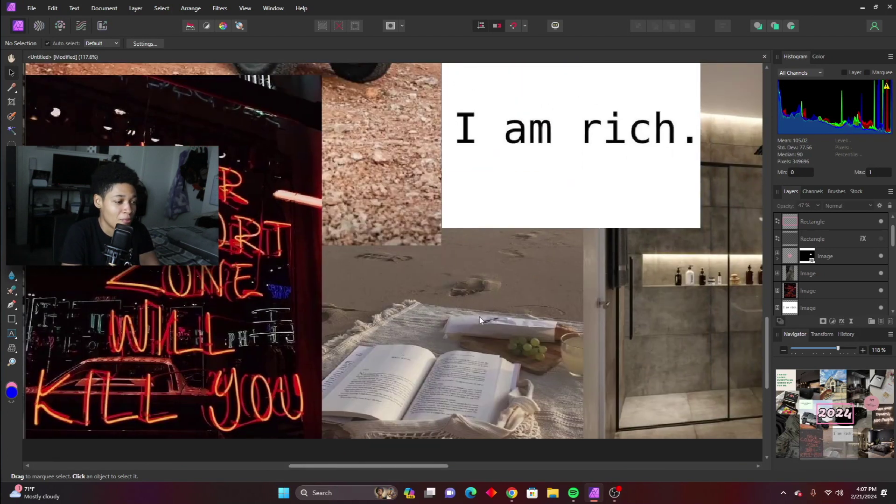
{"action": "scroll", "coordinate": [582, 357], "scroll_direction": "up", "scroll_amount": 1}
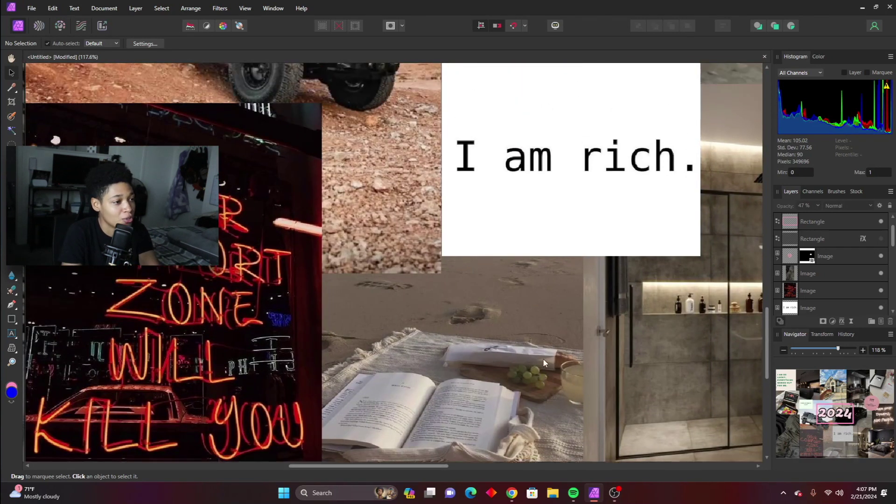
{"action": "scroll", "coordinate": [470, 324], "scroll_direction": "up", "scroll_amount": 1}
{"action": "scroll", "coordinate": [489, 337], "scroll_direction": "down", "scroll_amount": 2}
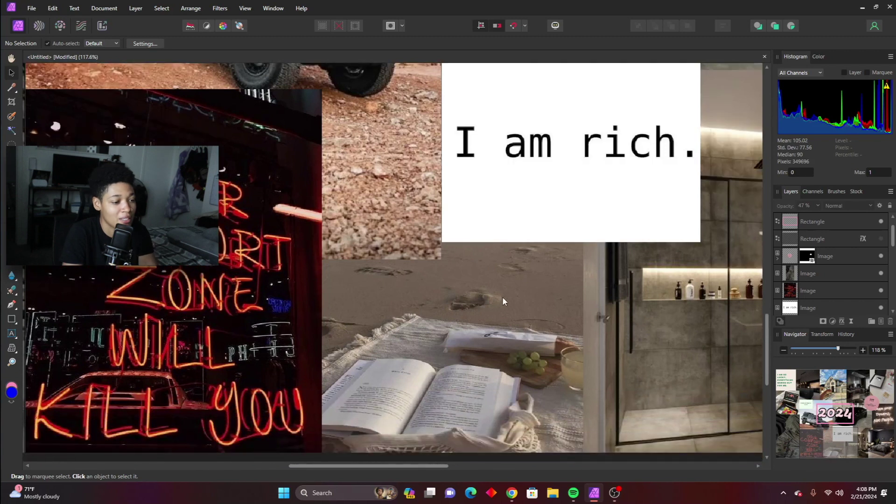
{"action": "scroll", "coordinate": [523, 327], "scroll_direction": "right", "scroll_amount": 5}
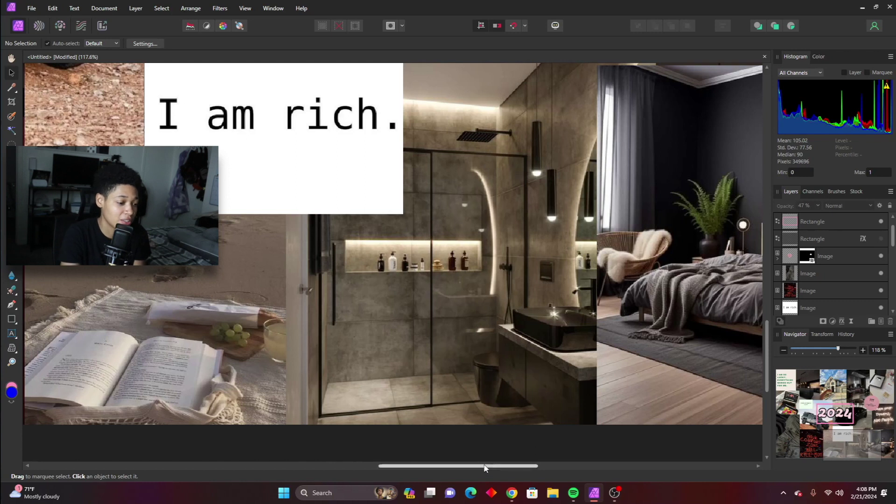
{"action": "left_click_drag", "start_coordinate": [486, 467], "coordinate": [578, 348]}
{"action": "scroll", "coordinate": [542, 411], "scroll_direction": "down", "scroll_amount": 2, "text": "ctrl"}
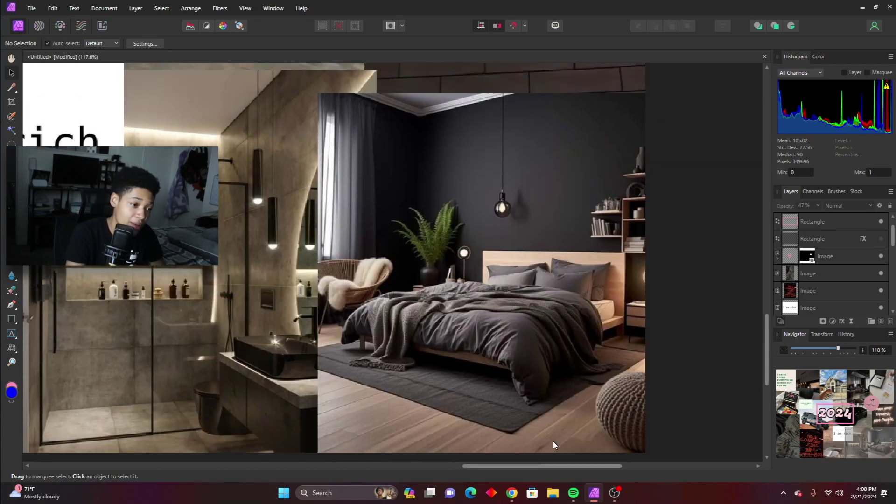
{"action": "scroll", "coordinate": [514, 392], "scroll_direction": "down", "scroll_amount": 3, "text": "ctrl"}
{"action": "scroll", "coordinate": [486, 351], "scroll_direction": "down", "scroll_amount": 3, "text": "ctrl"}
{"action": "left_click_drag", "start_coordinate": [446, 466], "coordinate": [411, 446]}
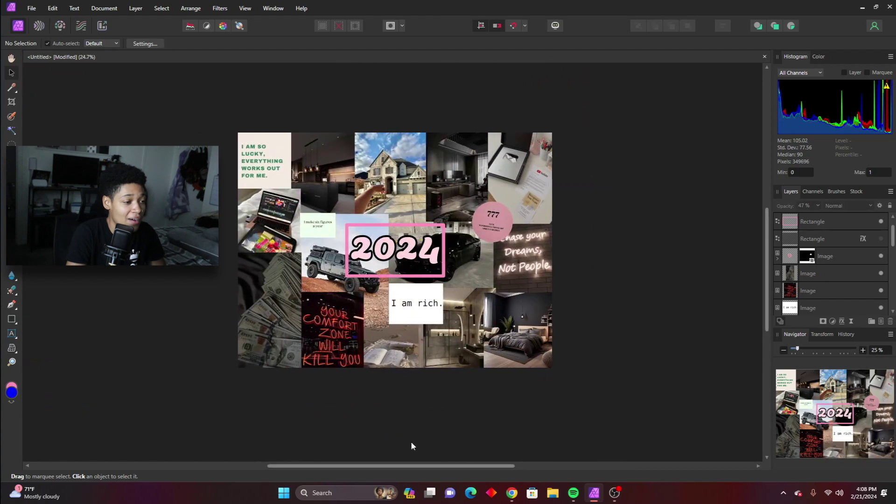